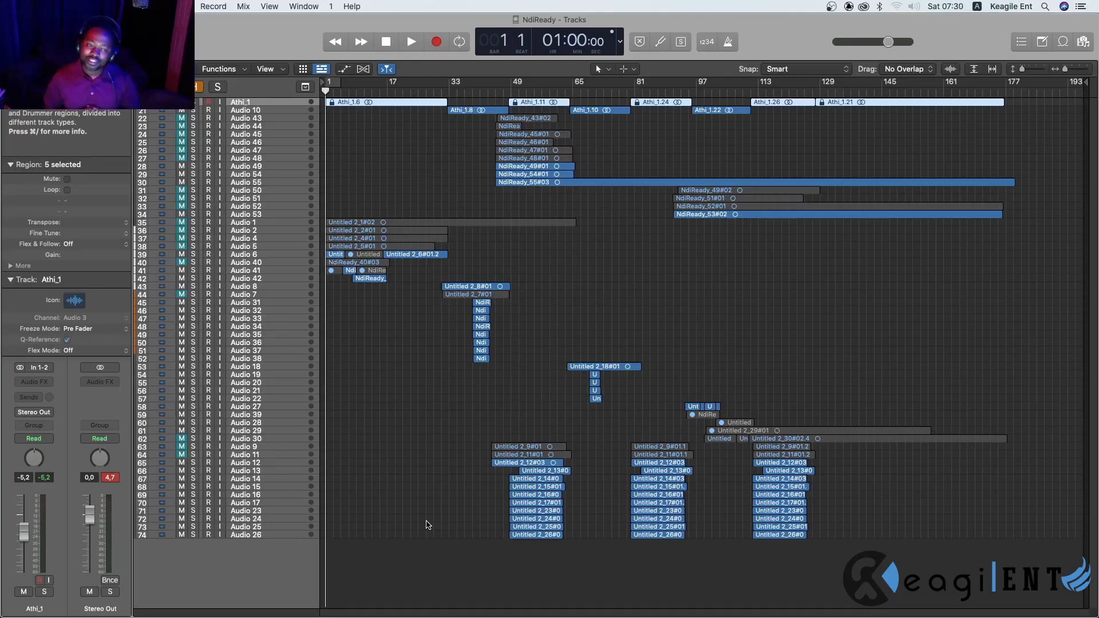
- Review the vocal regions on the Audio 1 and Audio 6 tracks, placing the playhead at bar 20
key("space")
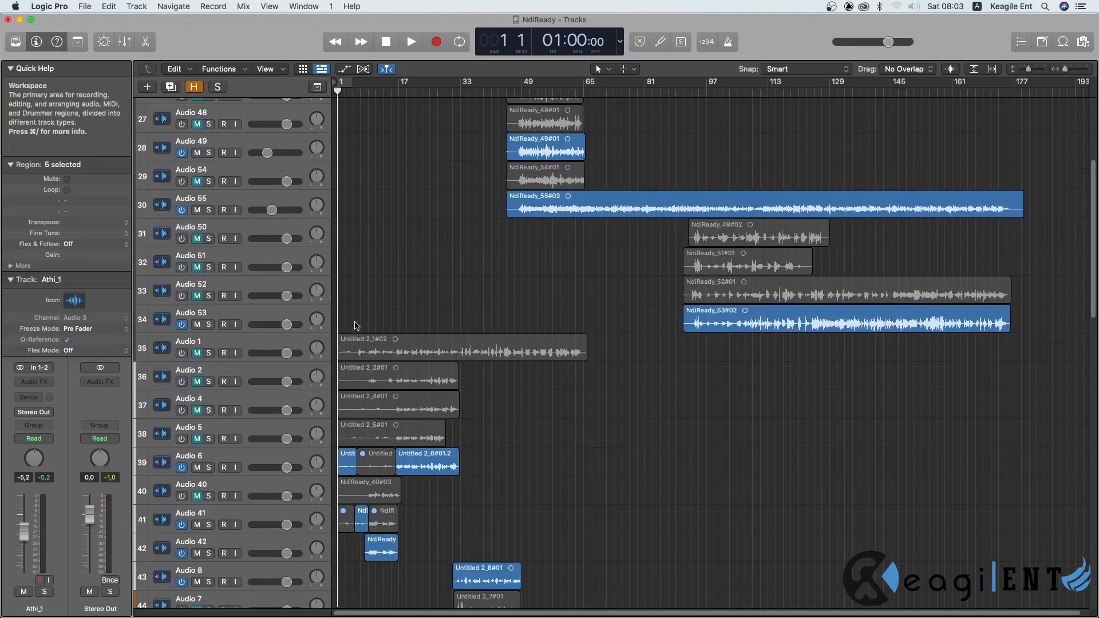
left_click(261, 344)
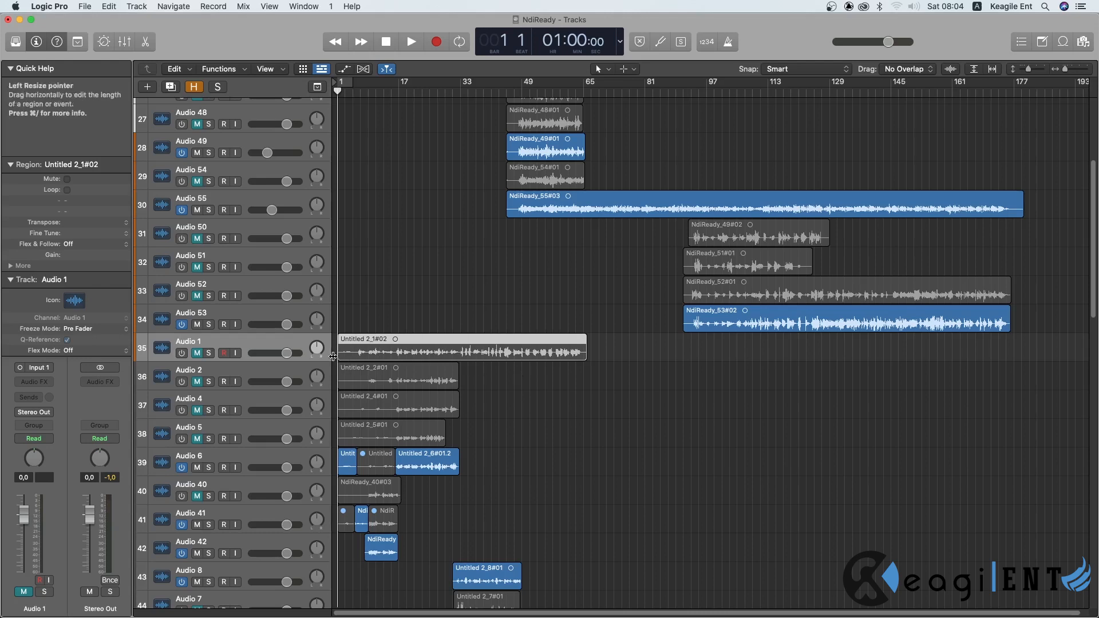
scroll(353, 353, "down", 5)
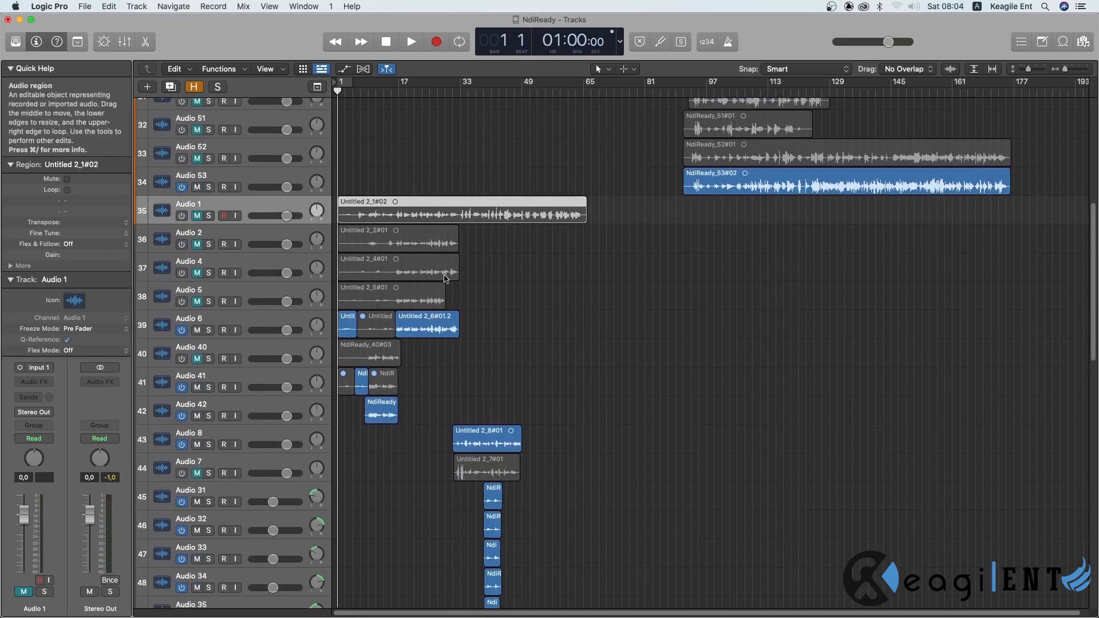
scroll(448, 266, "up", 5)
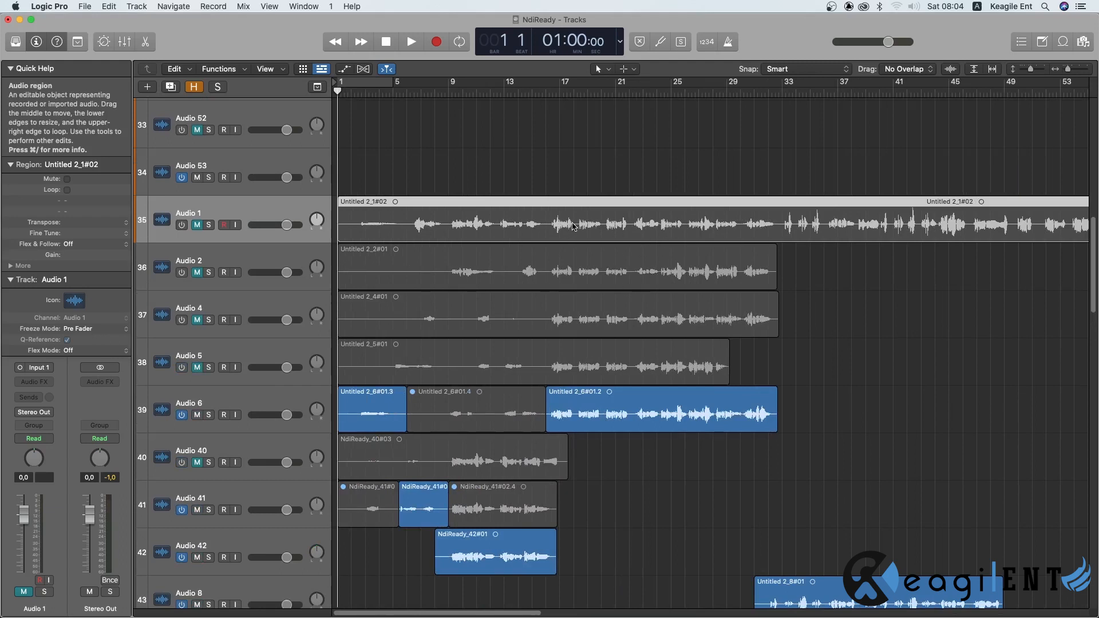
left_click(602, 125)
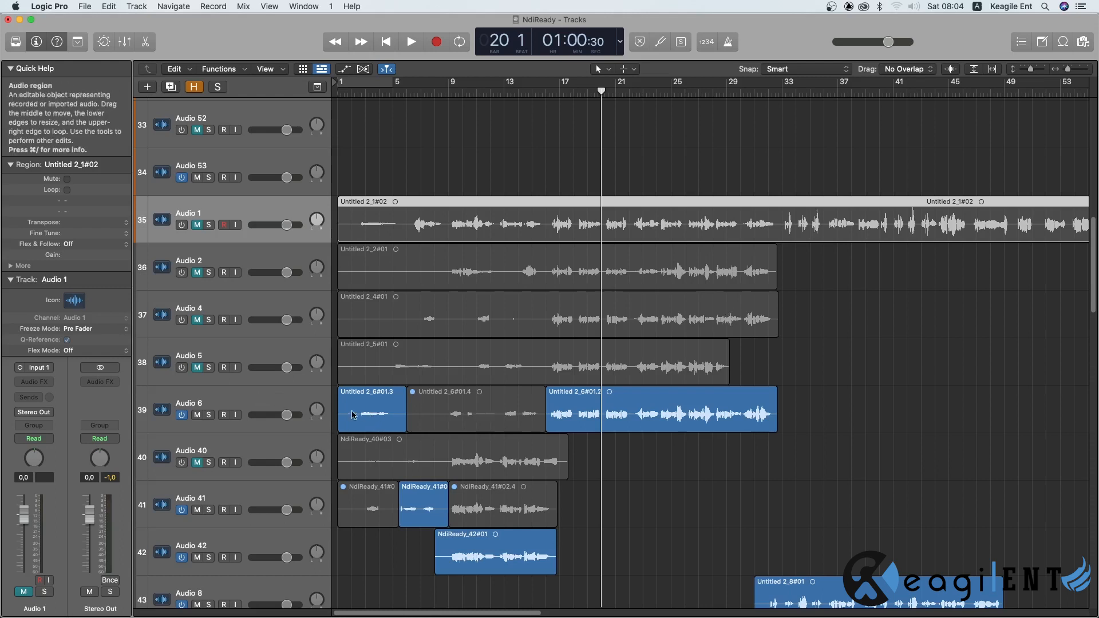
left_click(284, 404)
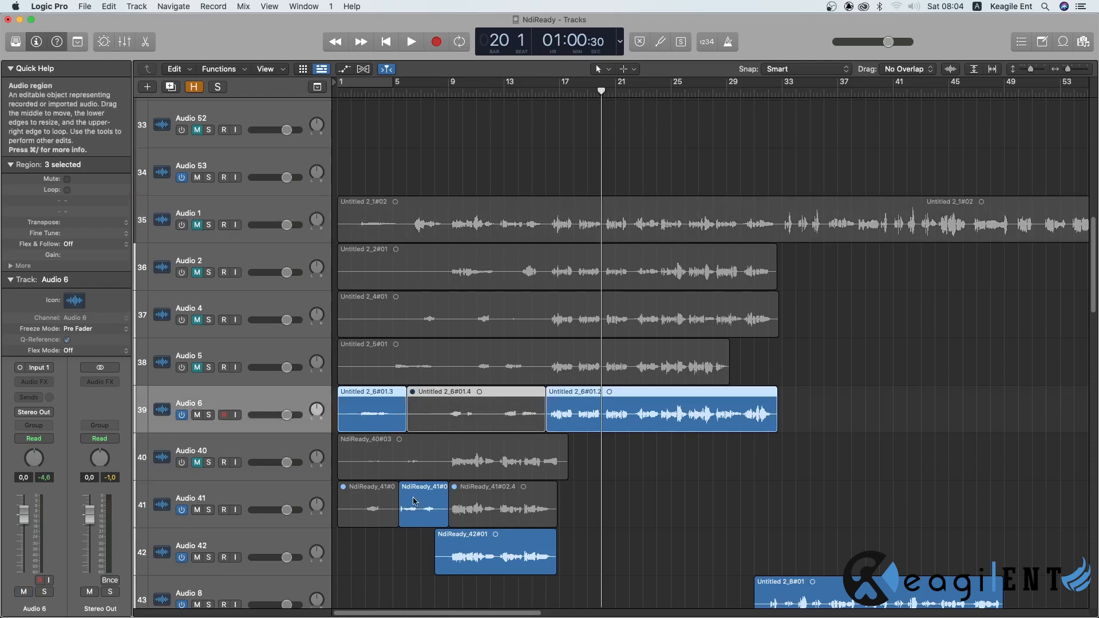
- Examine the vocal regions from Audio 40 to Audio 7 and the stacked layers on Audio 31 to Audio 38
scroll(683, 458, "down", 5)
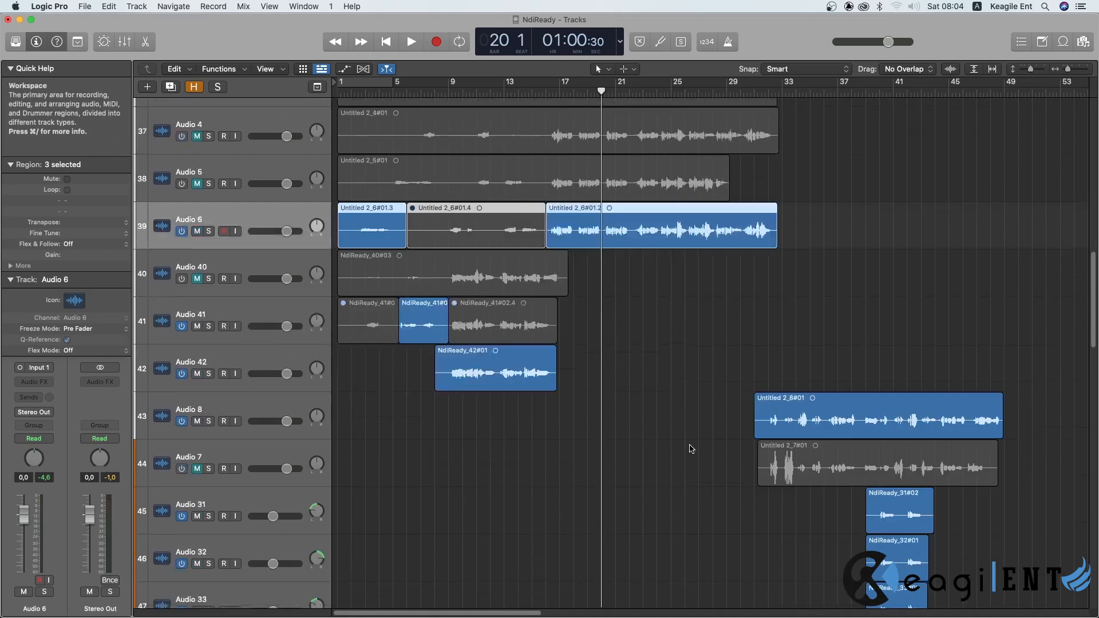
scroll(931, 341, "right", 2)
scroll(931, 341, "right", 2)
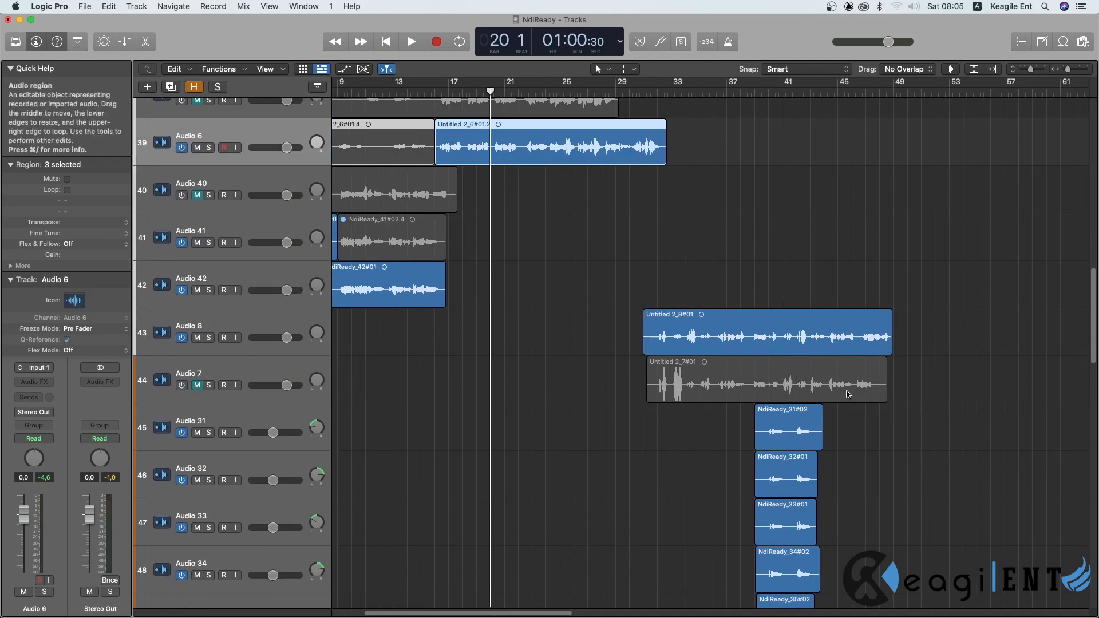
scroll(842, 389, "down", 5)
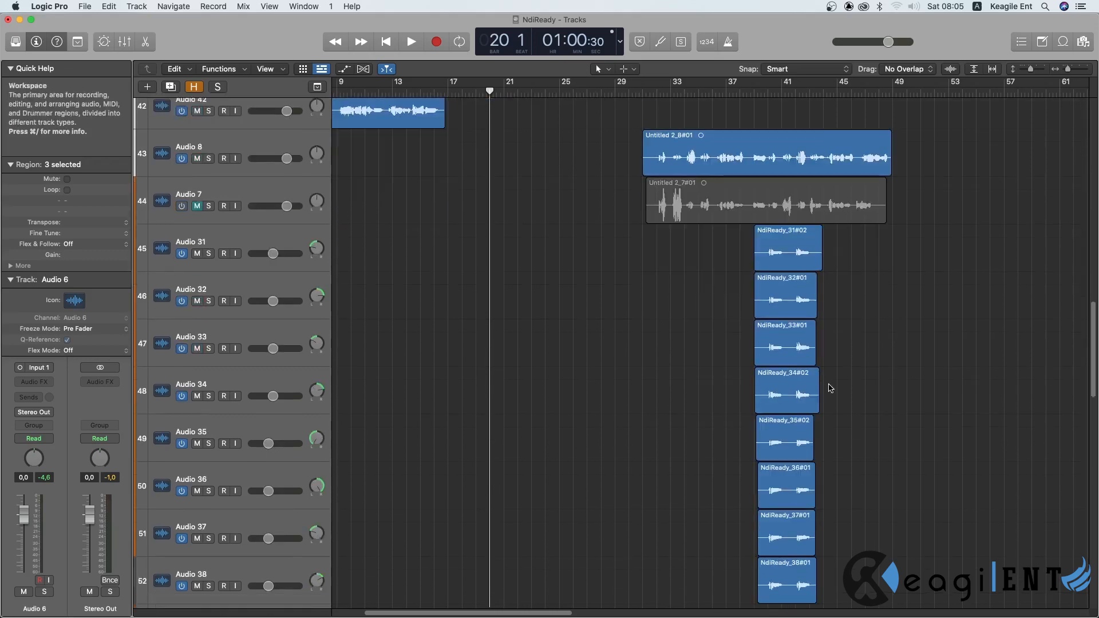
scroll(687, 246, "up", 5)
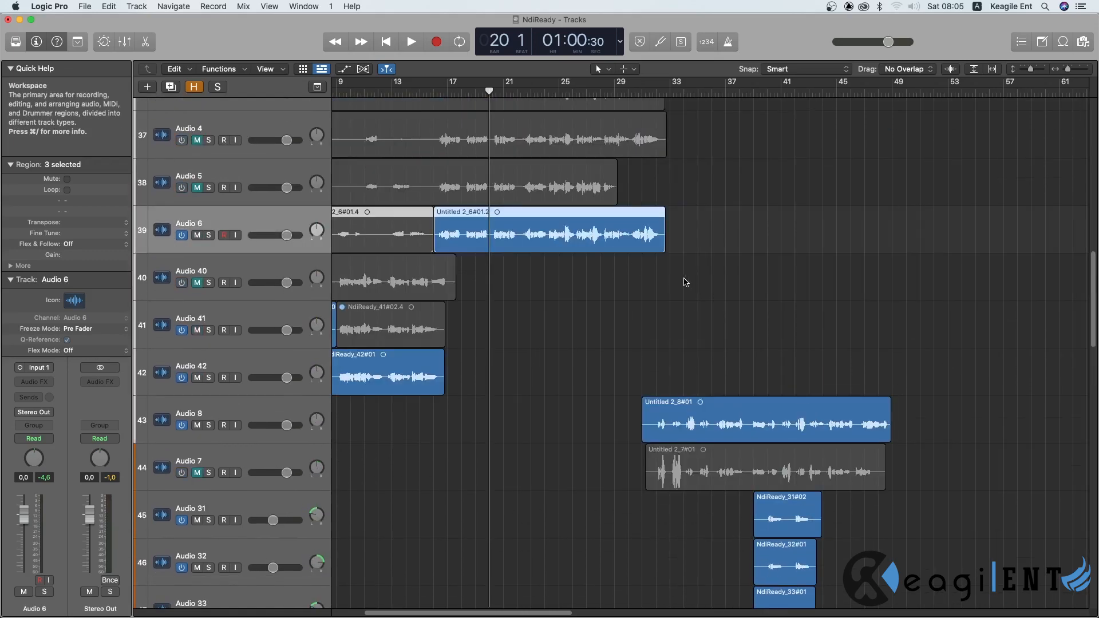
scroll(682, 283, "down", 2)
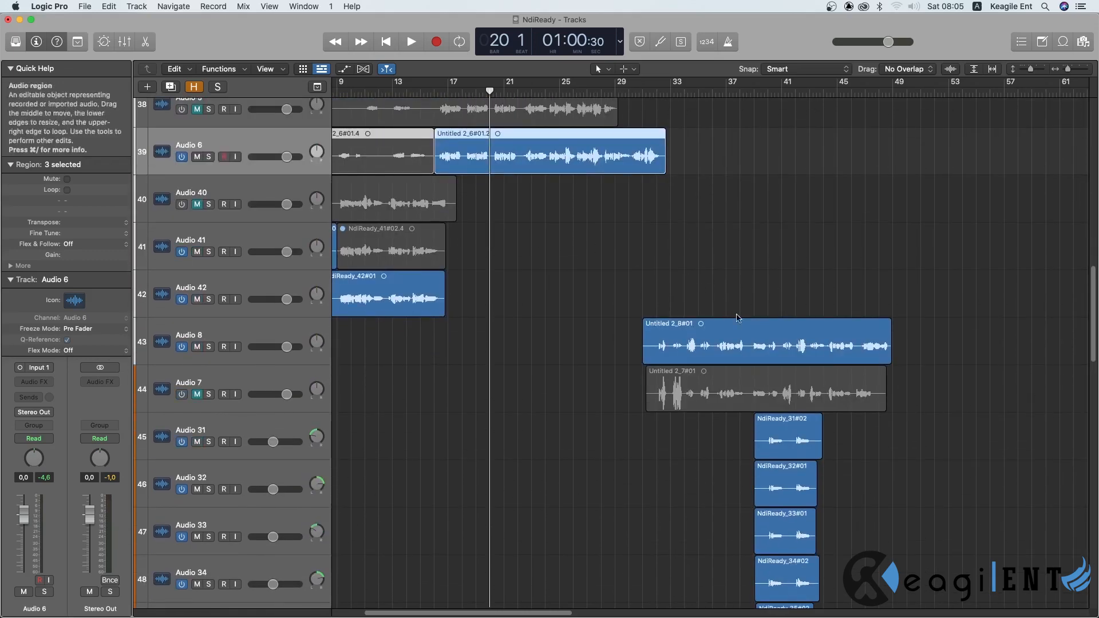
scroll(758, 447, "down", 6)
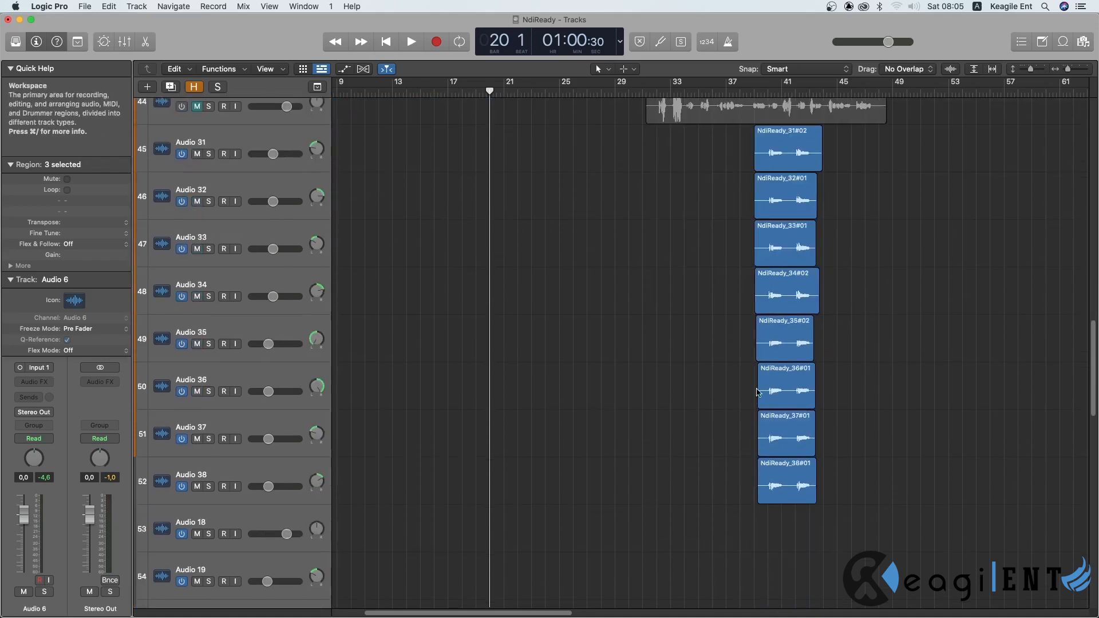
- Solo the Audio 8 track and play it back from bar 39
scroll(761, 229, "up", 2)
left_click(752, 92)
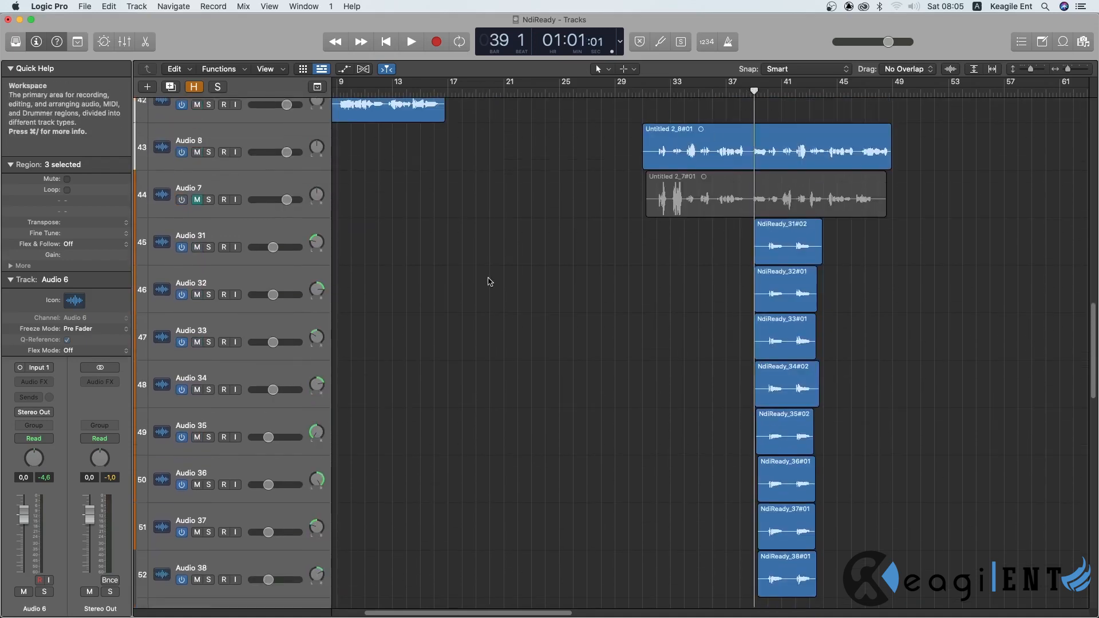
key("ctrl+s")
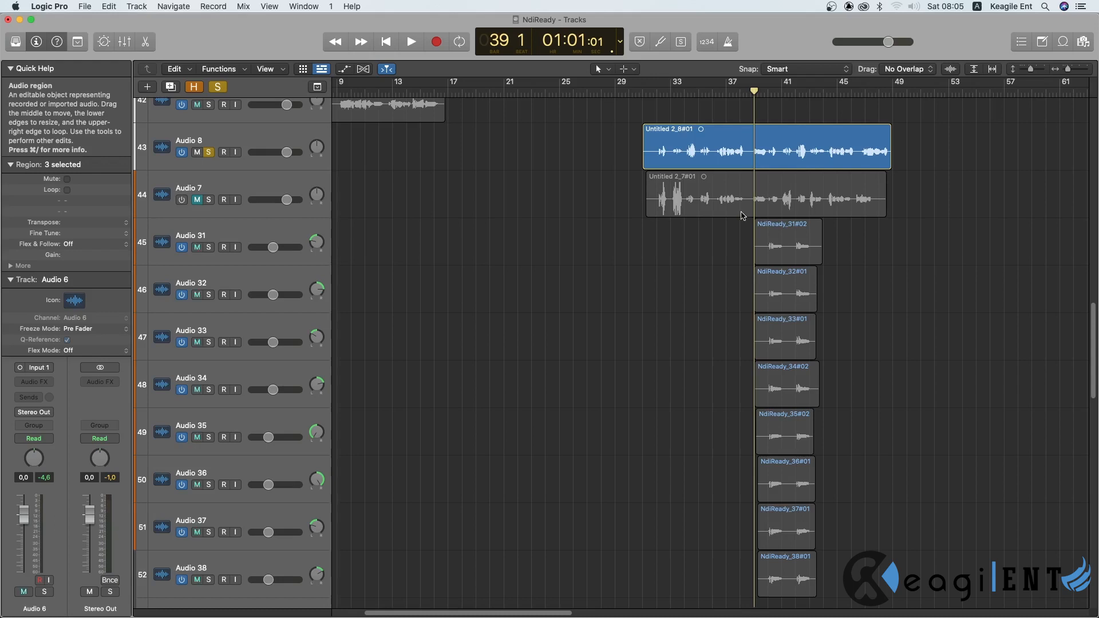
key("space")
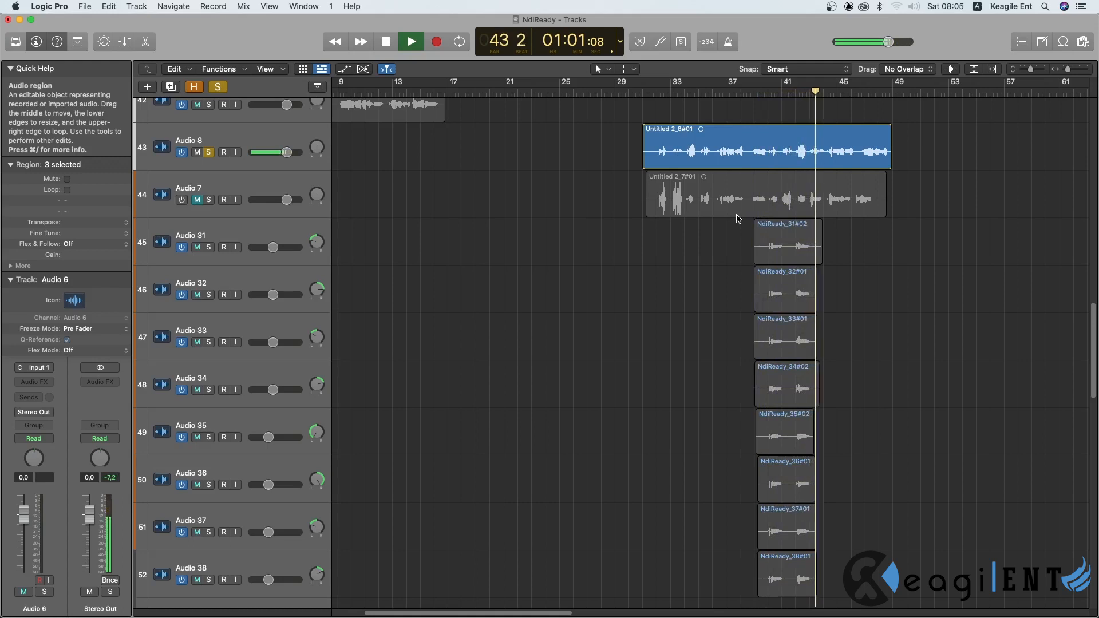
key("space")
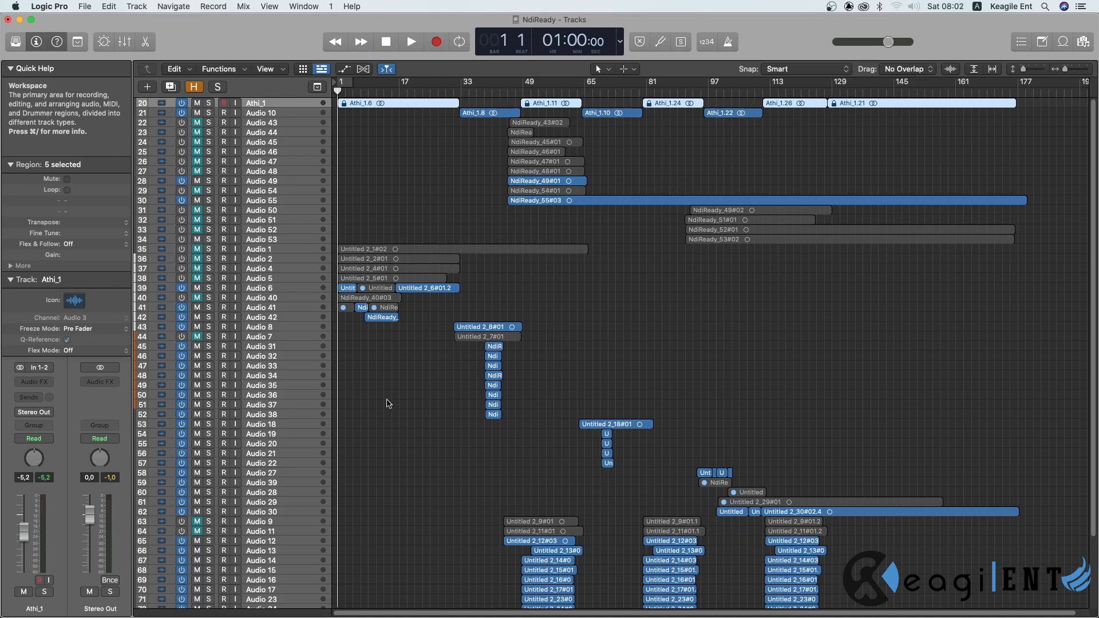
- Reveal the hidden instrument tracks in the full track overview and hide them again
key("super+Down")
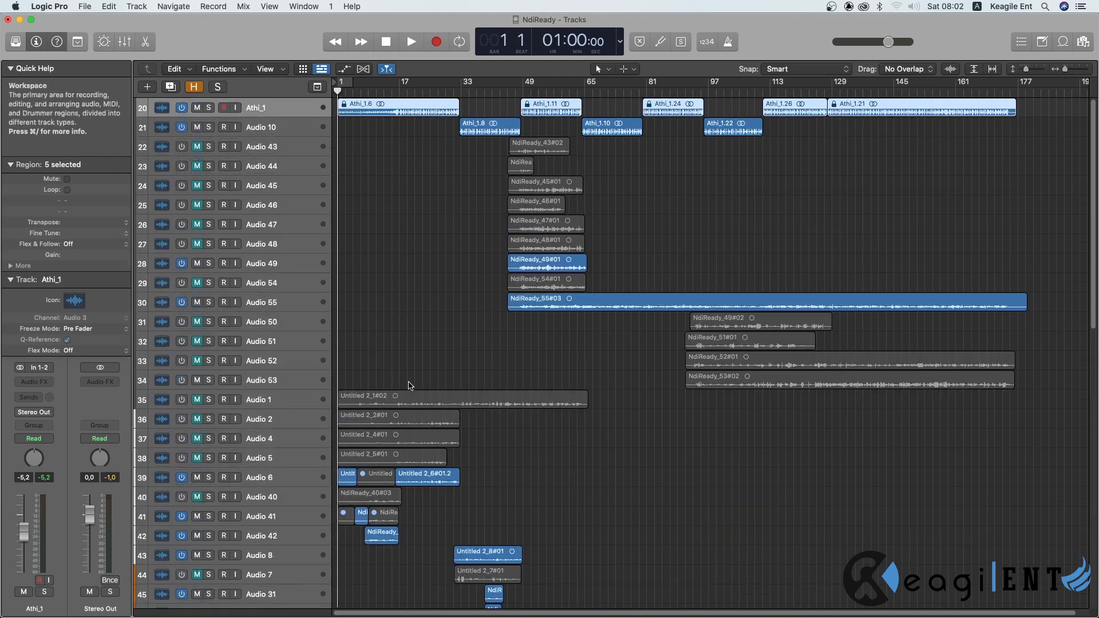
key("super+Up")
key("super+Up")
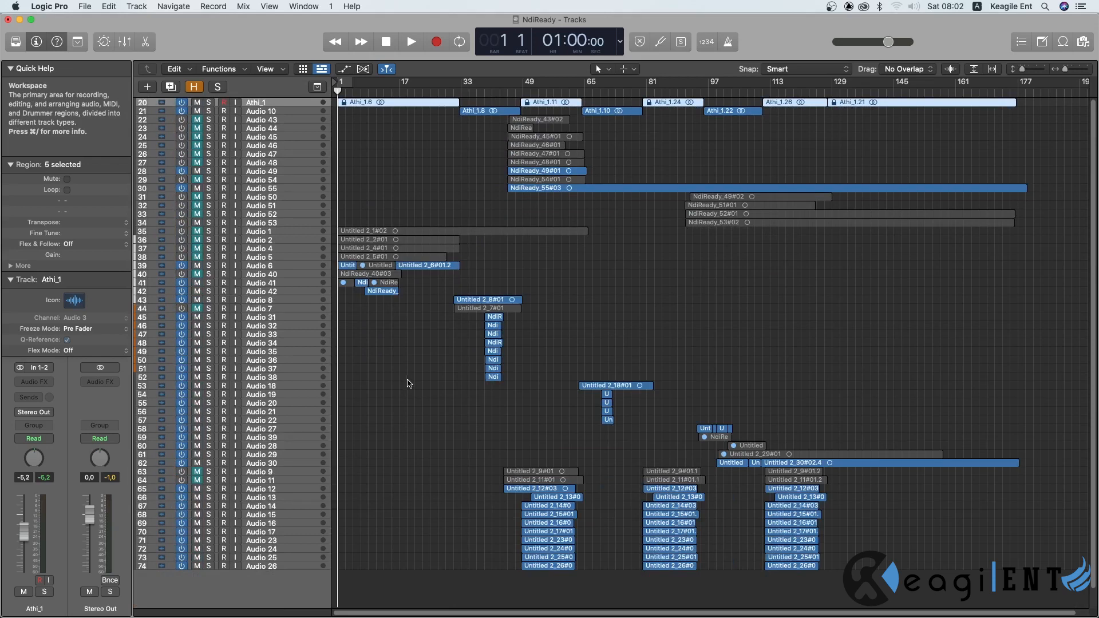
left_click(196, 87)
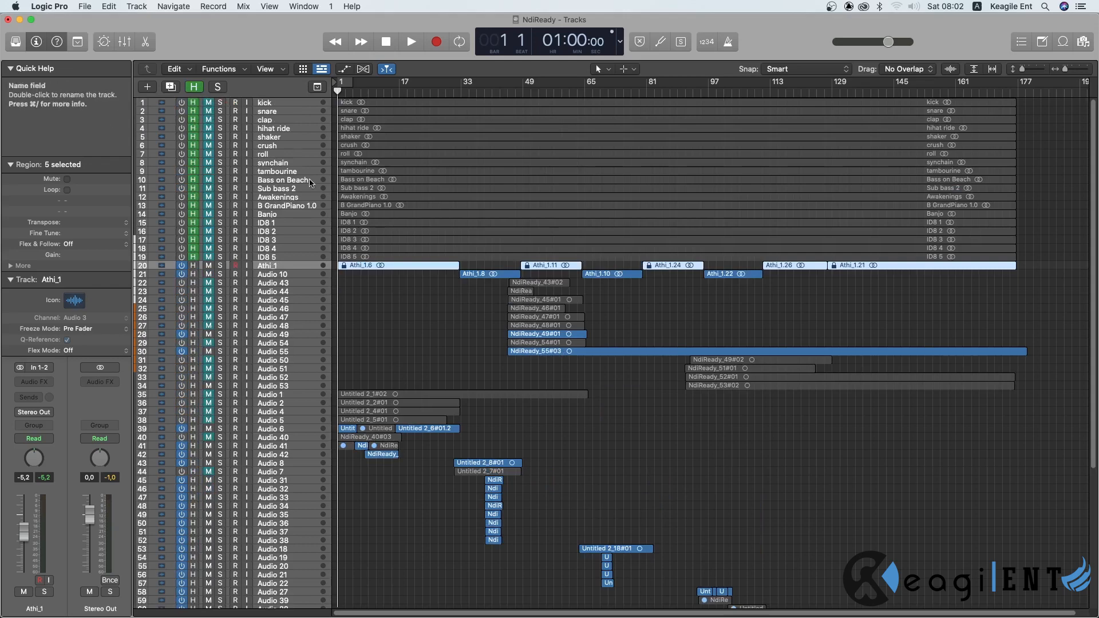
left_click(194, 86)
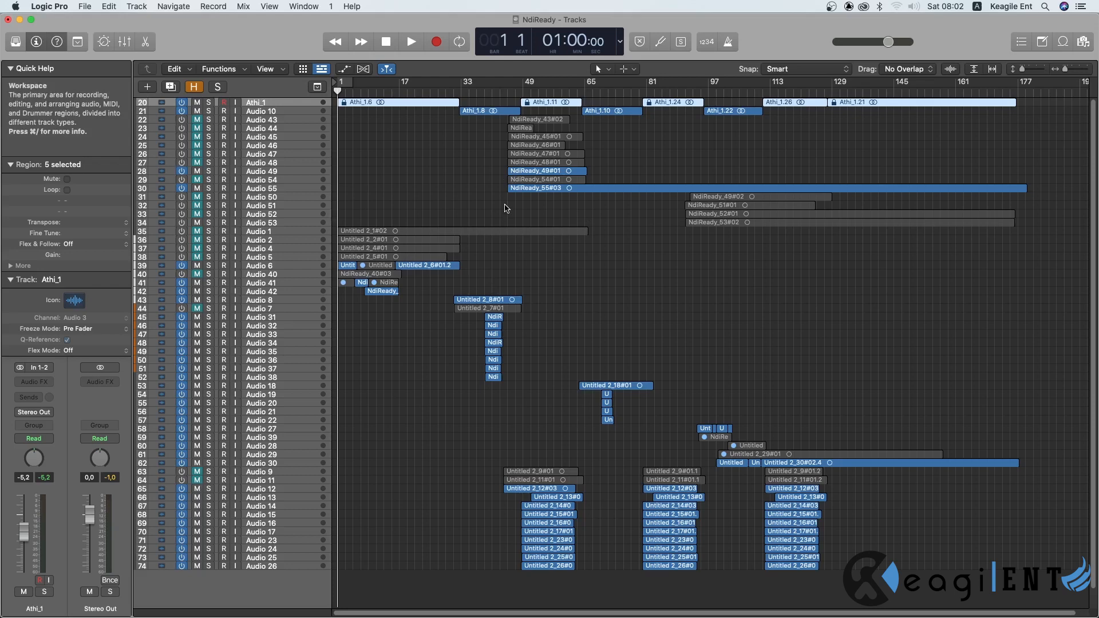
- Enlarge the track heights and unmute the Audio 53 track so that its region is active
key("super+Down")
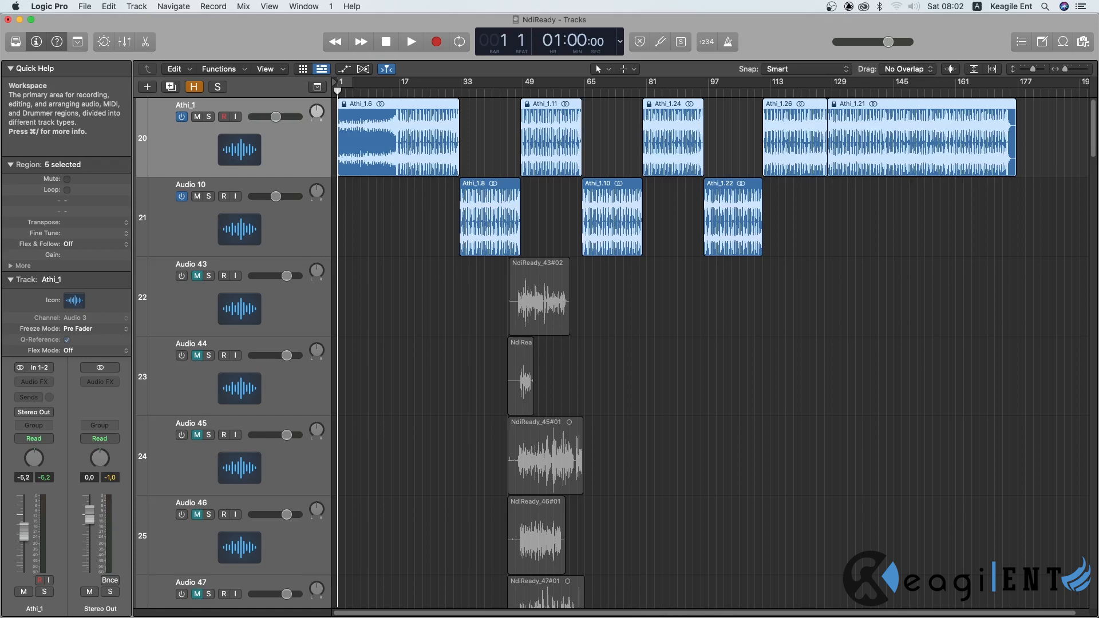
scroll(353, 496, "down", 10)
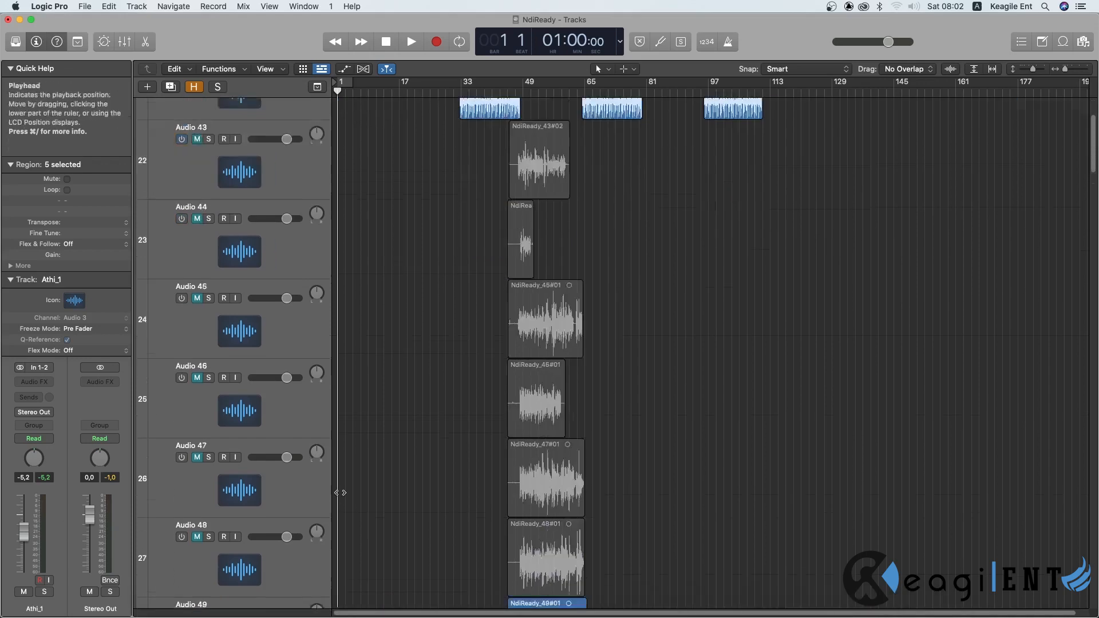
scroll(355, 494, "up", 5)
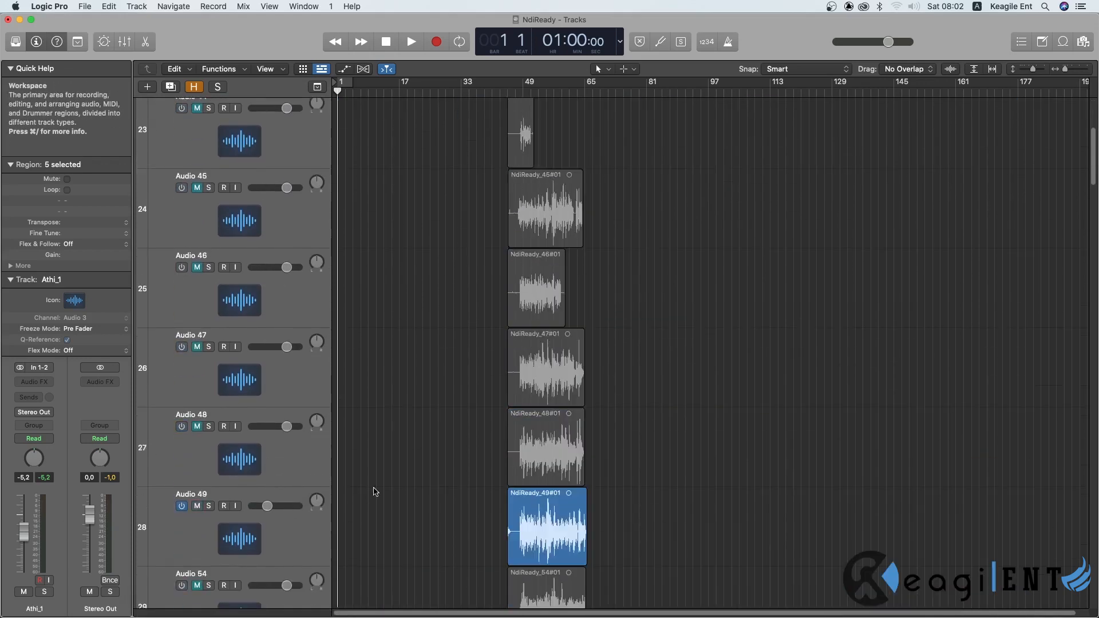
scroll(419, 495, "up", 3)
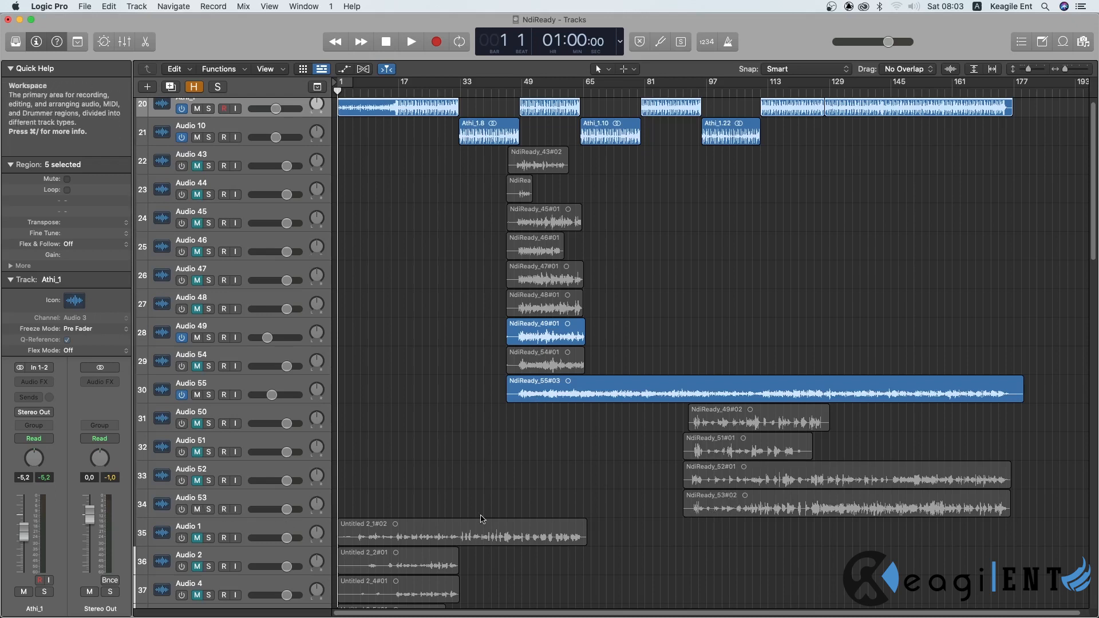
left_click(226, 501, "shift")
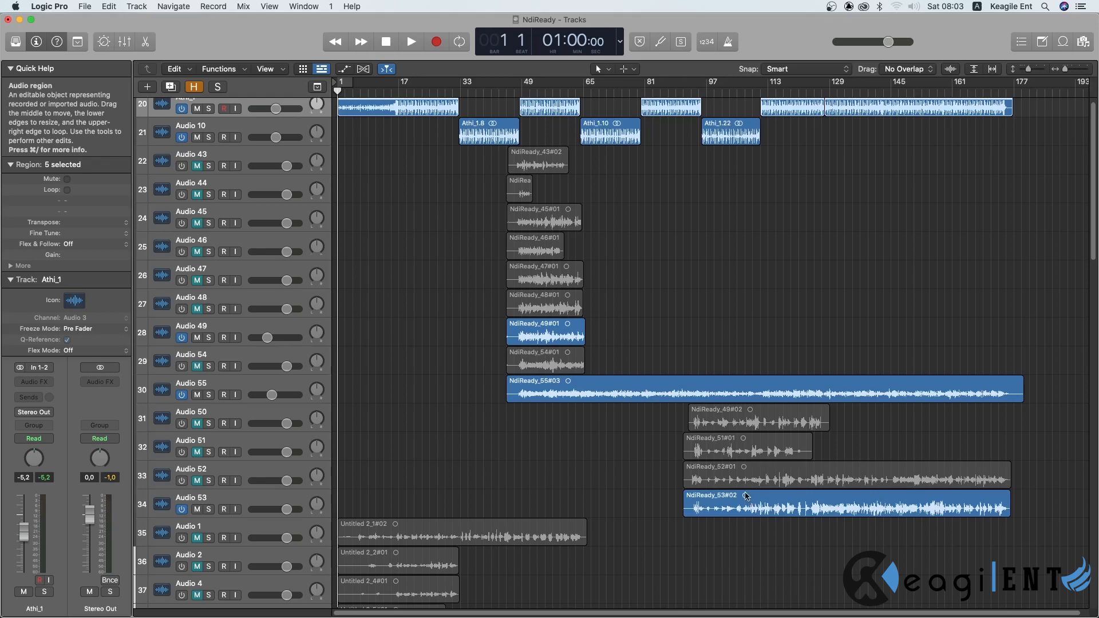
- Solo Audio 31 to Audio 34 together with Audio 8 and play back the layered passage
scroll(655, 501, "down", 2)
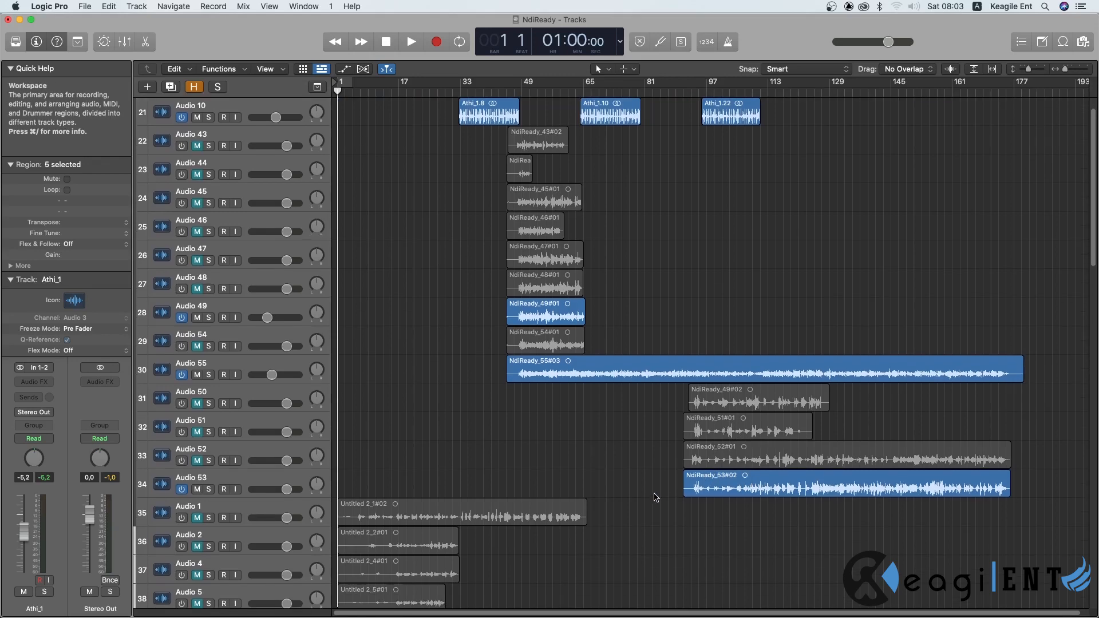
scroll(653, 498, "down", 8)
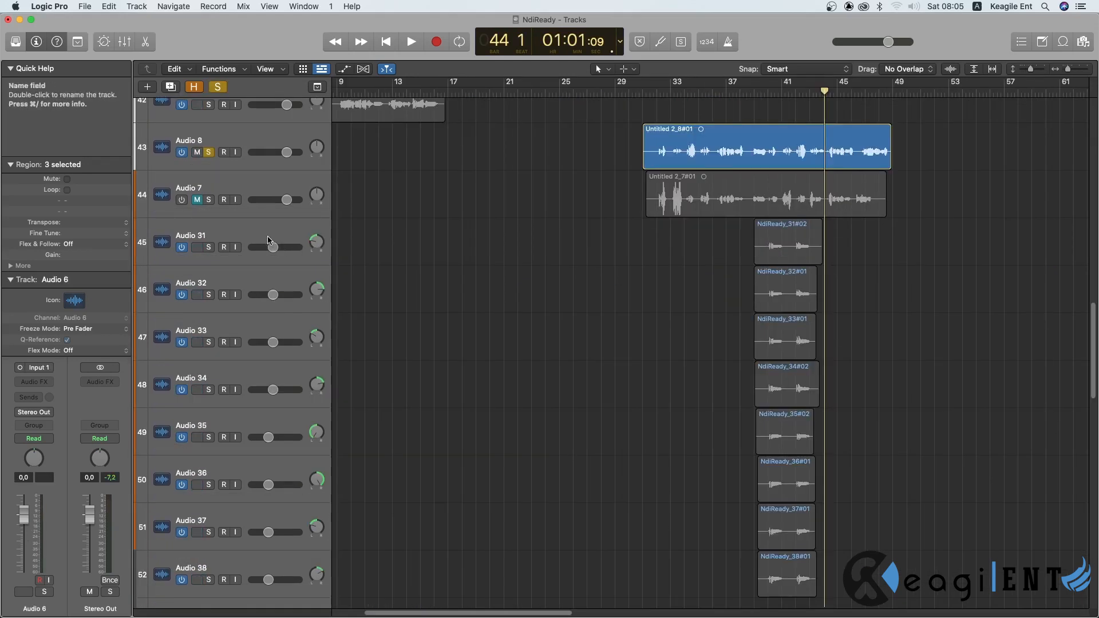
left_click(264, 233)
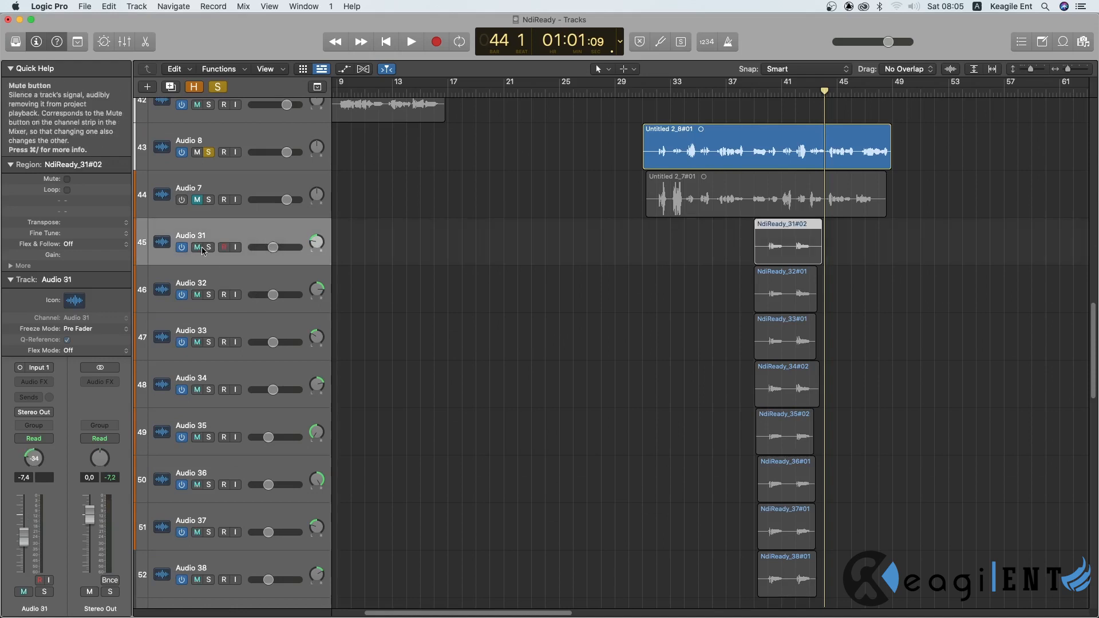
left_click_drag(208, 247, 209, 390)
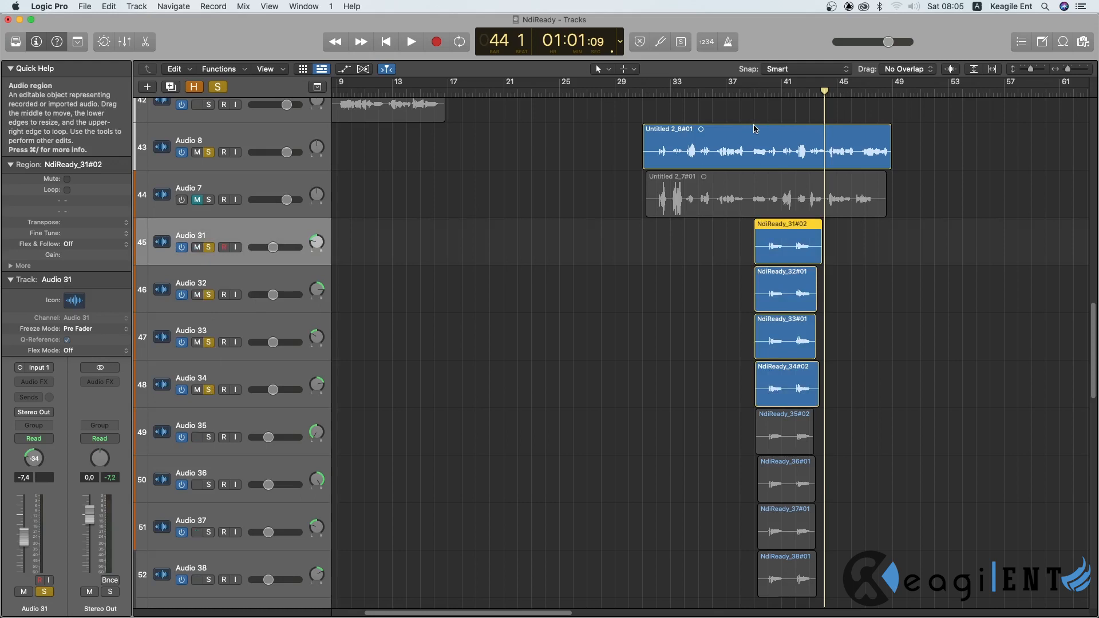
key("shift+space")
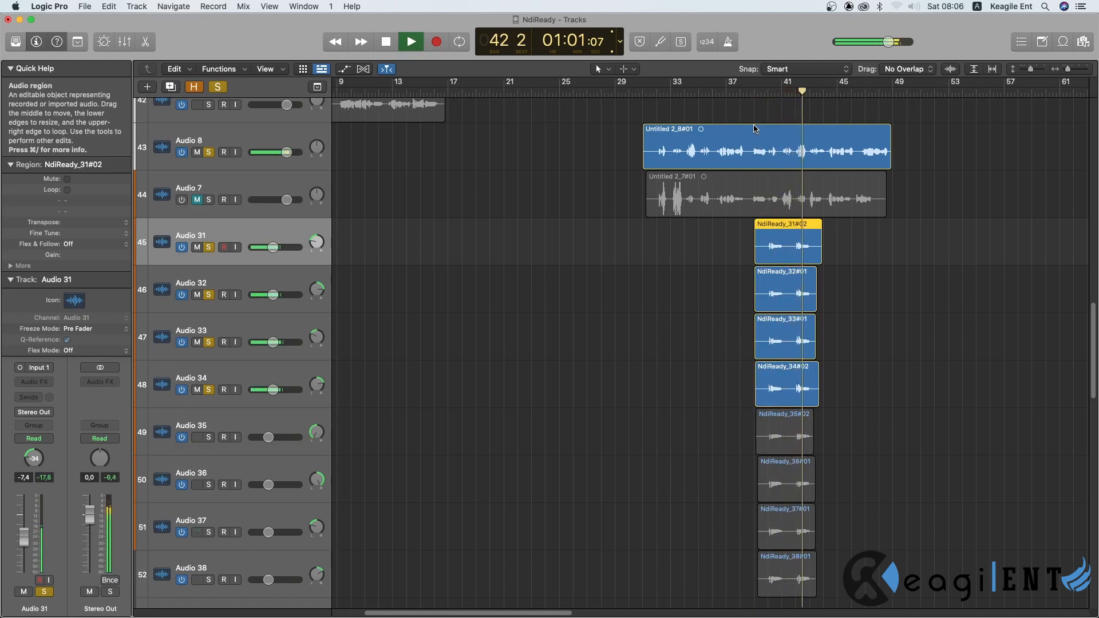
key("space")
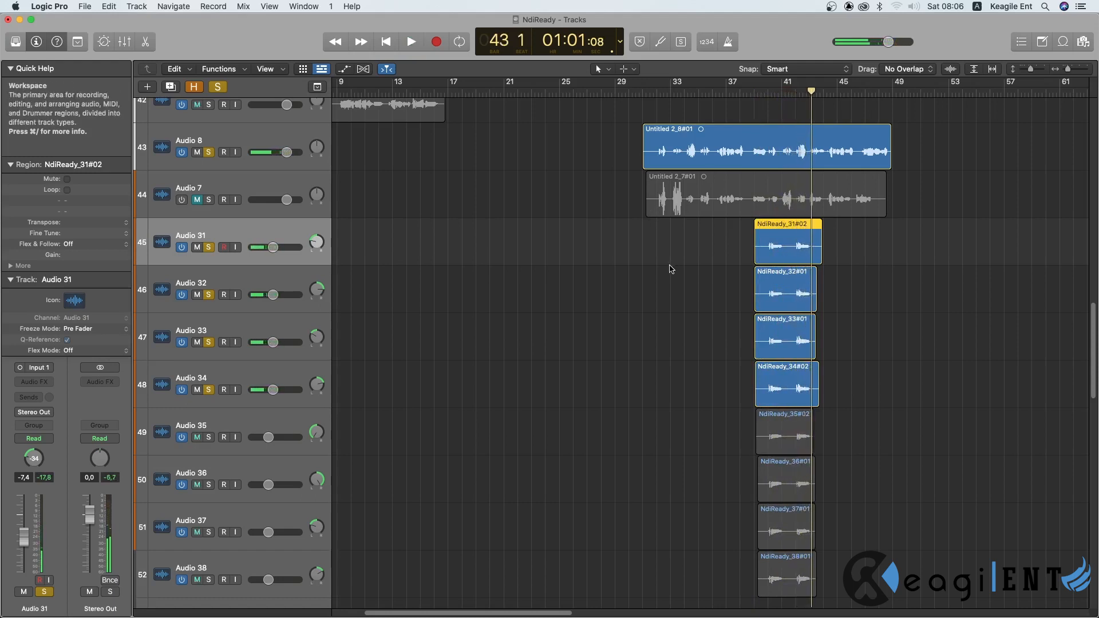
- Add Audio 35 to Audio 38 to the soloed tracks and play back the full stack of vocal layers
scroll(671, 269, "down", 3)
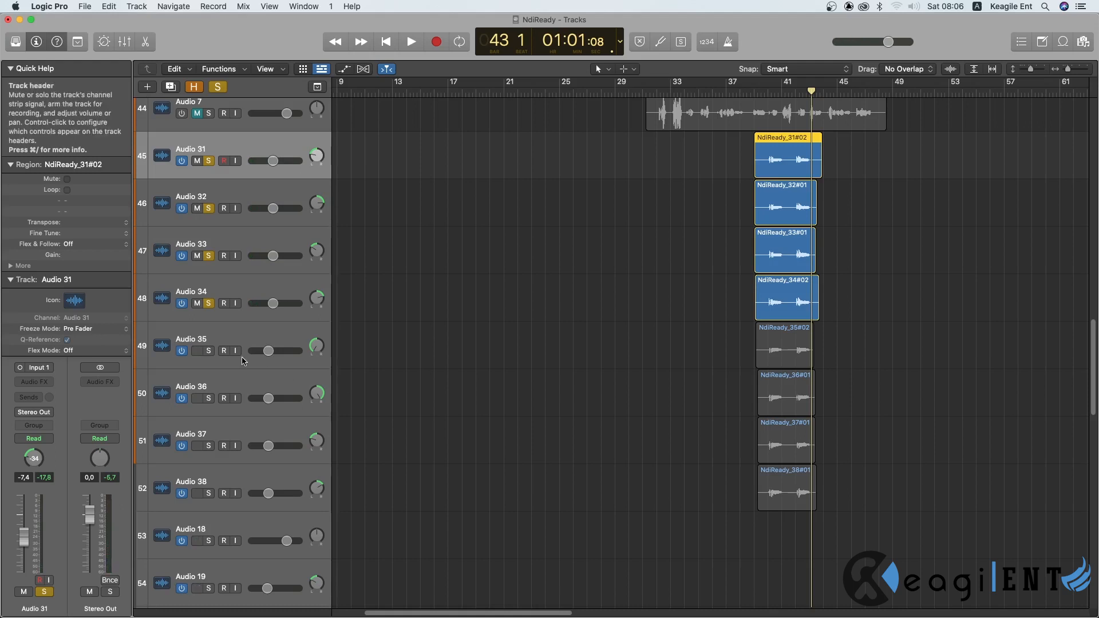
left_click_drag(208, 350, 208, 493)
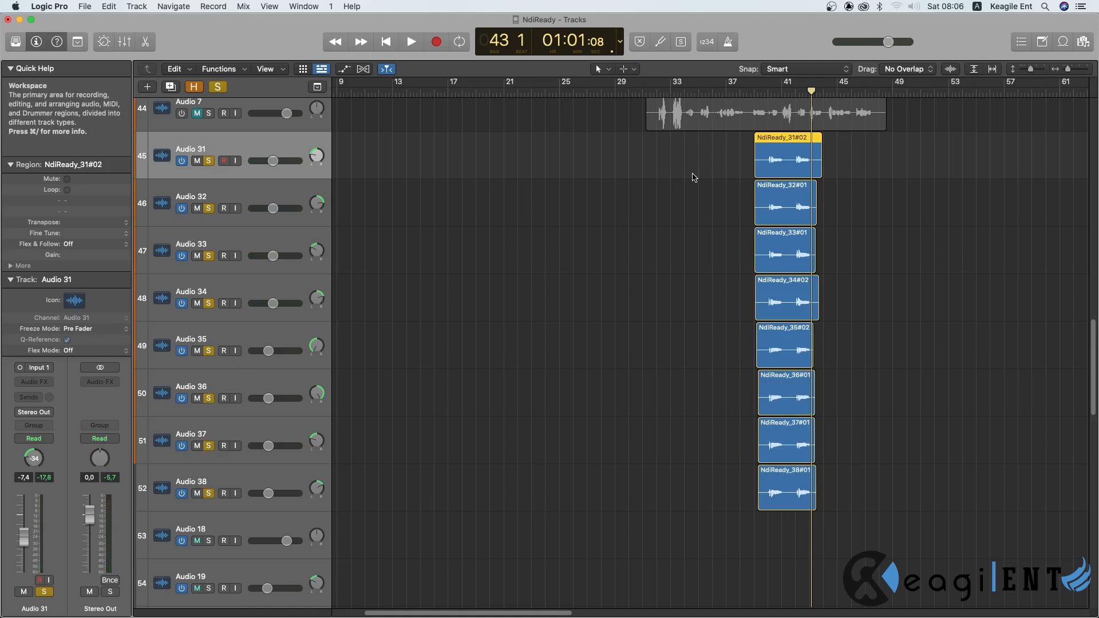
key("space")
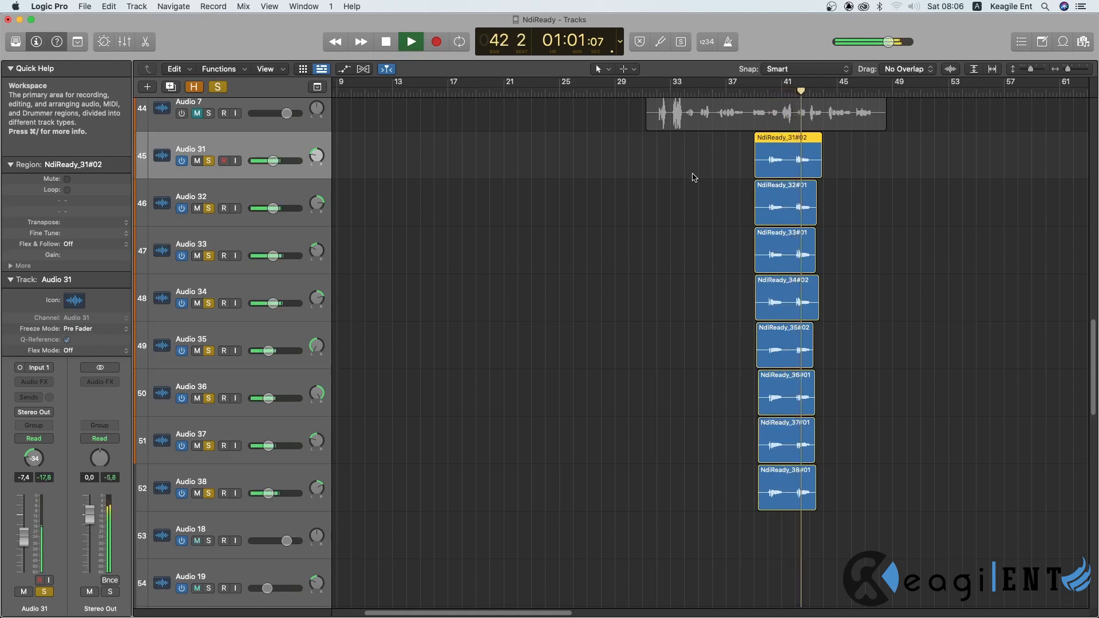
key("space")
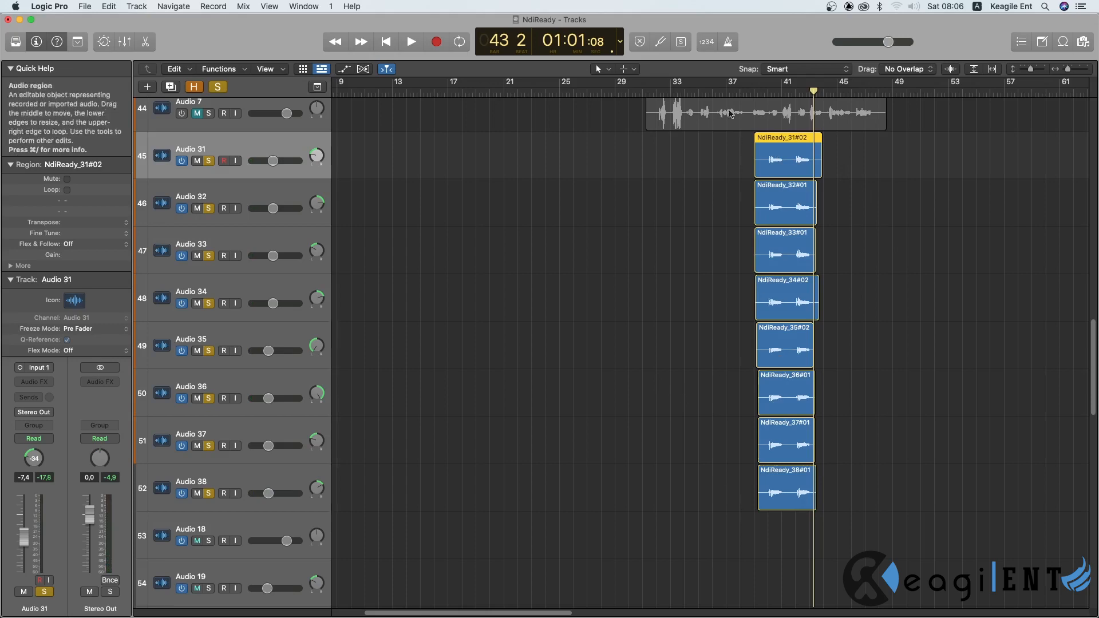
- Play back the soloed Audio 8 lead with the Audio 31 to Audio 38 vocal layers, replaying the passage from about bar 38
scroll(719, 211, "up", 15)
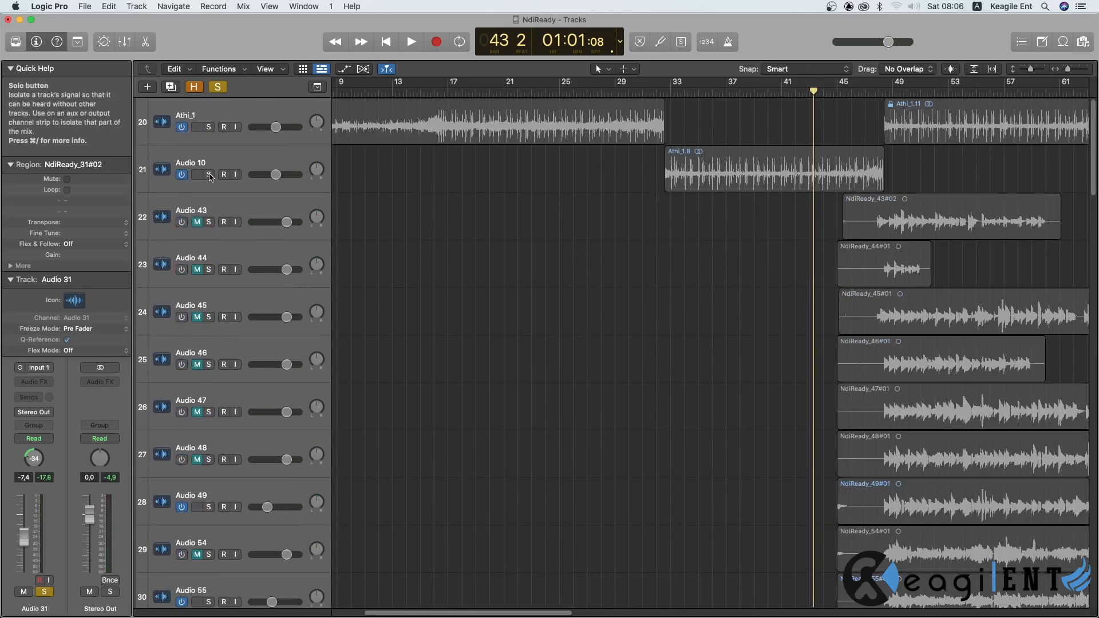
scroll(655, 307, "down", 8)
scroll(664, 321, "down", 5)
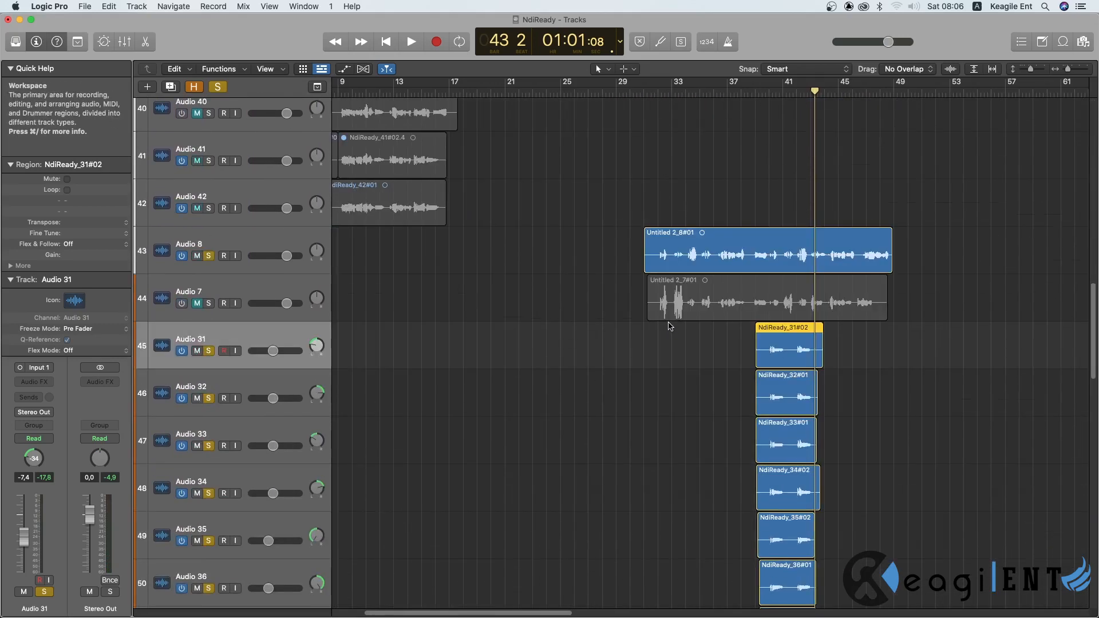
key("space")
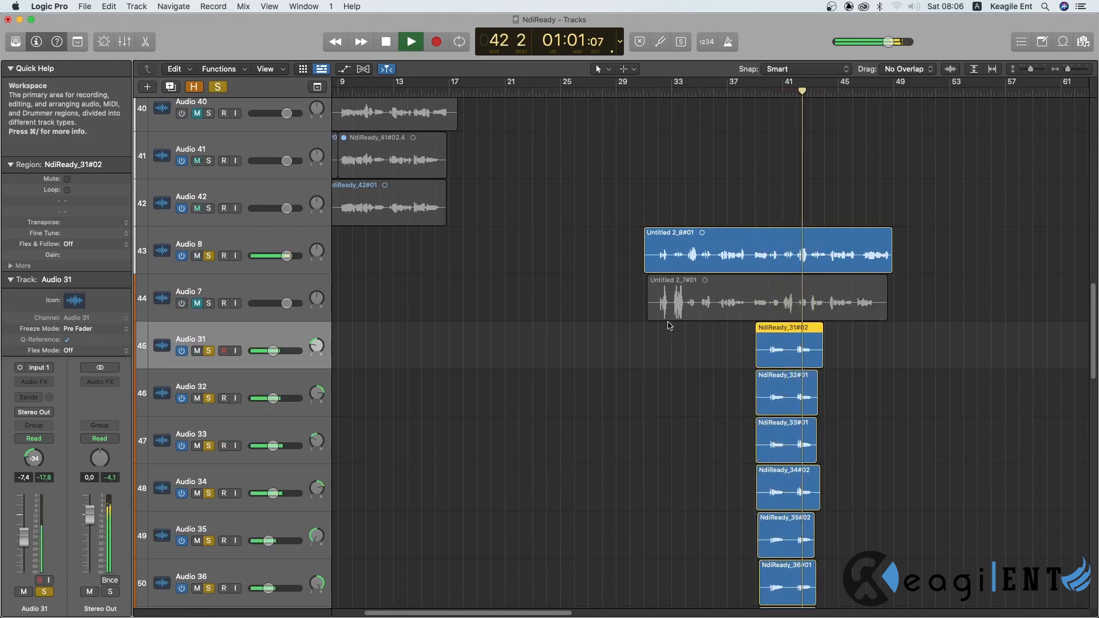
key("space")
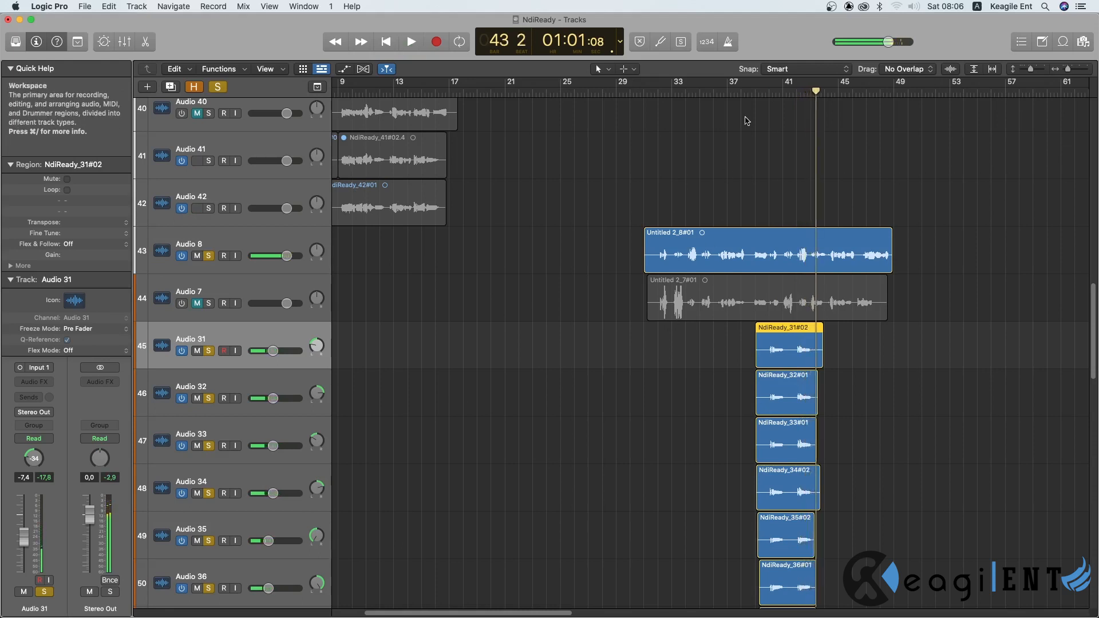
left_click(749, 96)
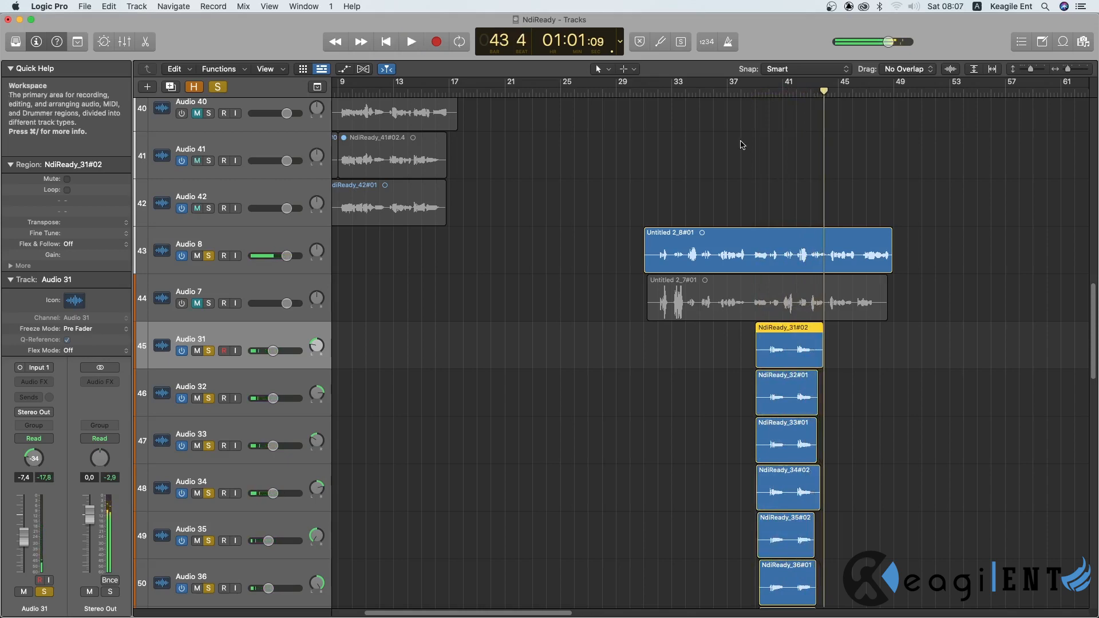
key("z")
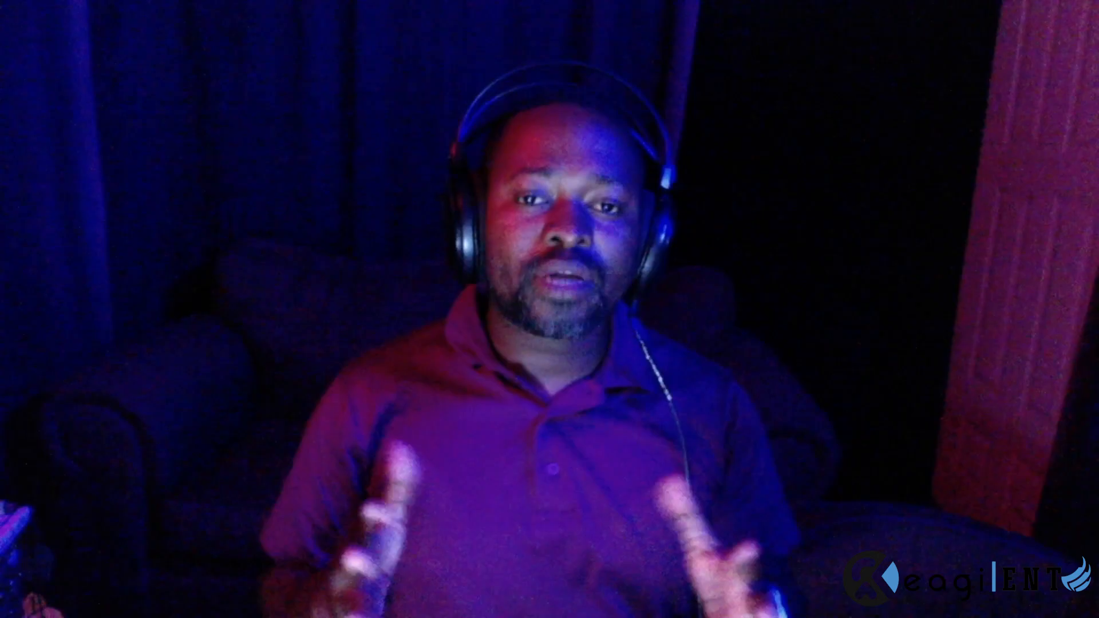